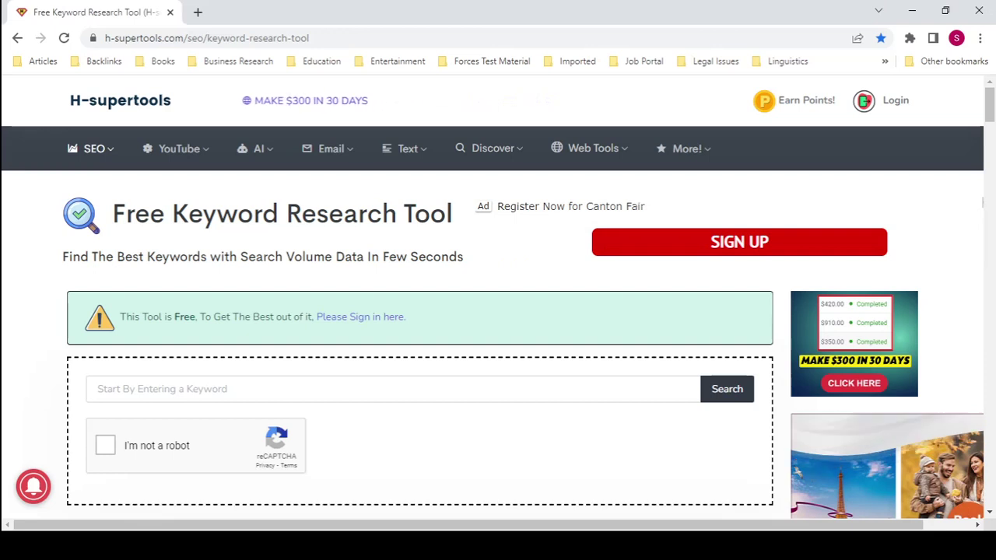
# Load H-supertools' Free Keyword Research Tool page in a second Chrome tab
pyautogui.scroll(-1, 493, 298)
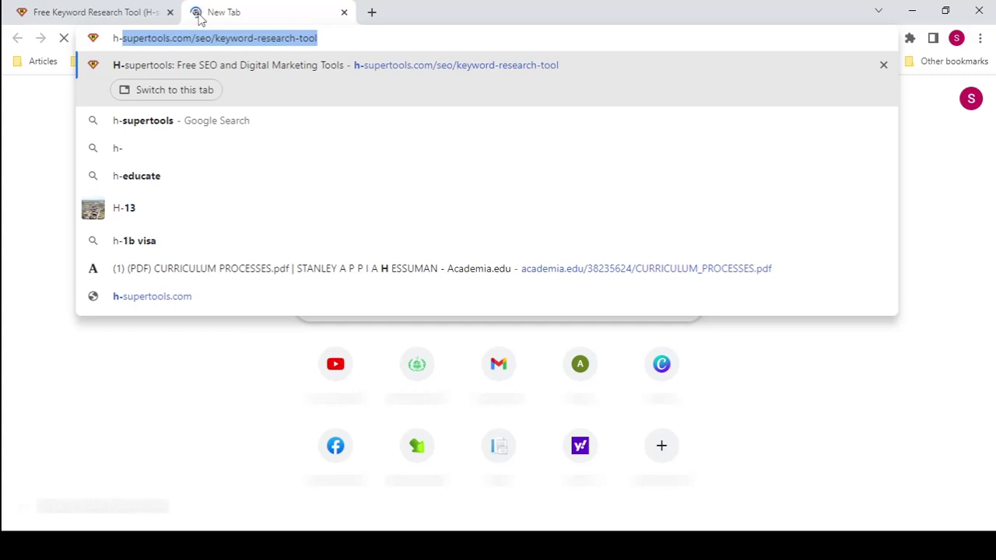
pyautogui.press('Return')
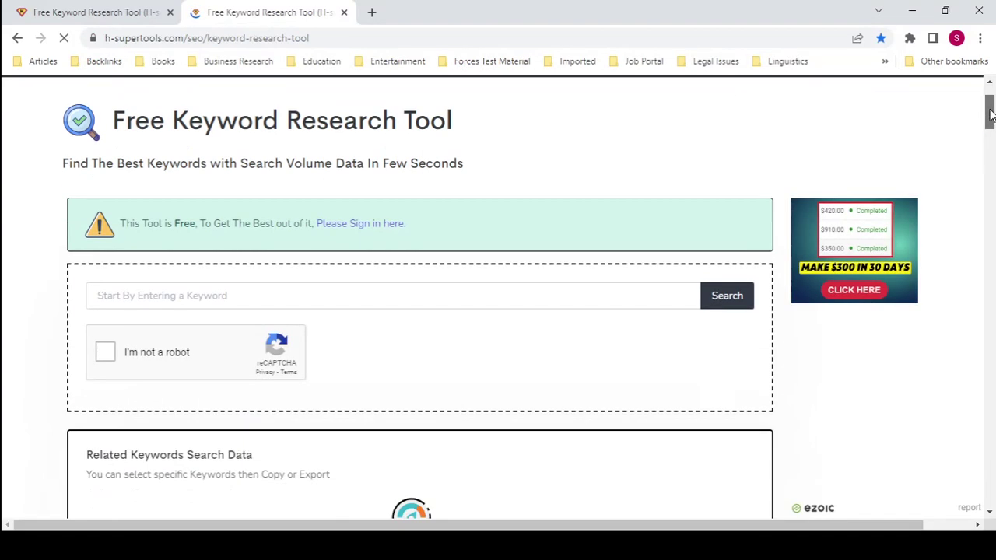
# Show the YouTube tools dropdown from H-supertools' top navigation bar
pyautogui.moveTo(993, 114); pyautogui.dragTo(990, 95)
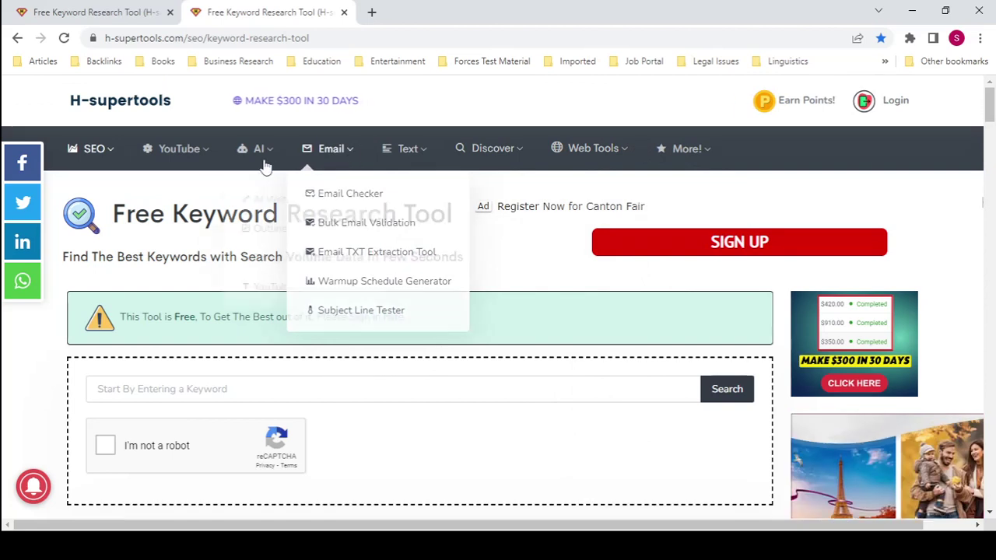
pyautogui.moveTo(178, 148)
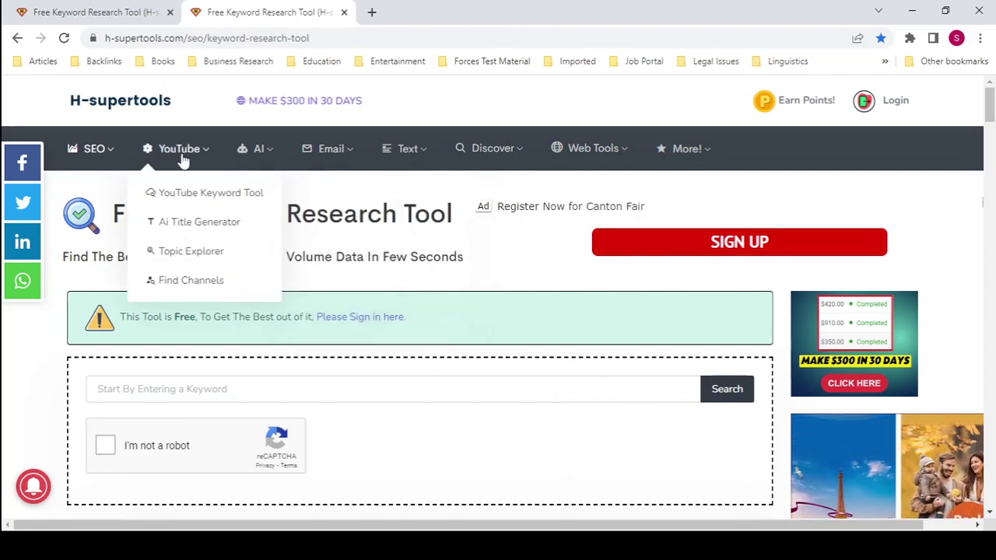
# Open the Free YouTube Keyword Tool, closing the full-page ad, and scroll down to it
pyautogui.click(191, 199)
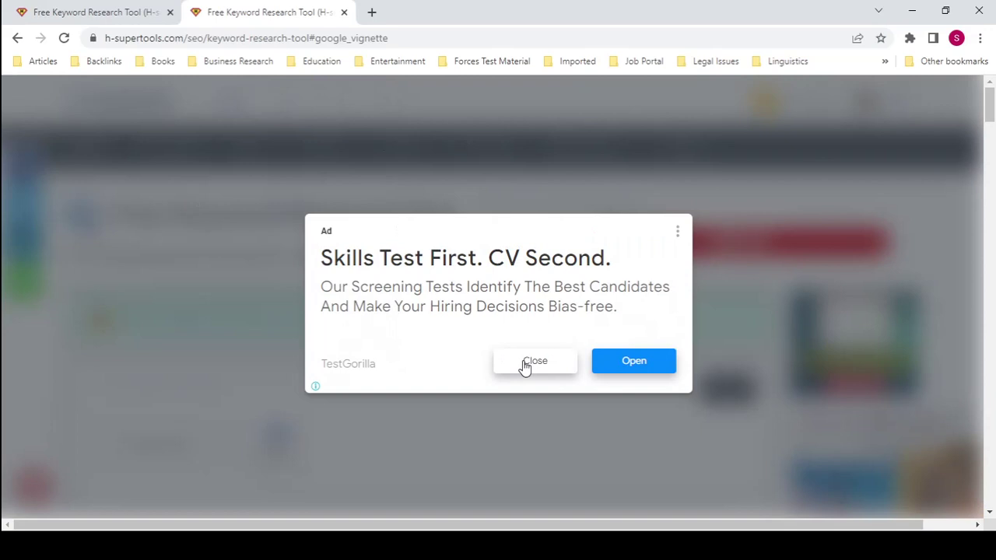
pyautogui.click(548, 371)
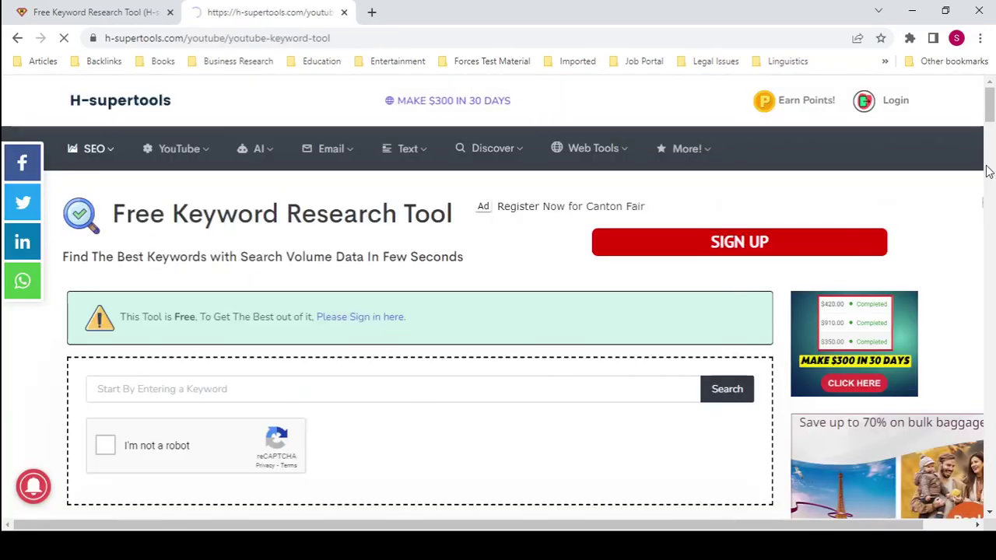
pyautogui.moveTo(985, 100); pyautogui.dragTo(991, 136)
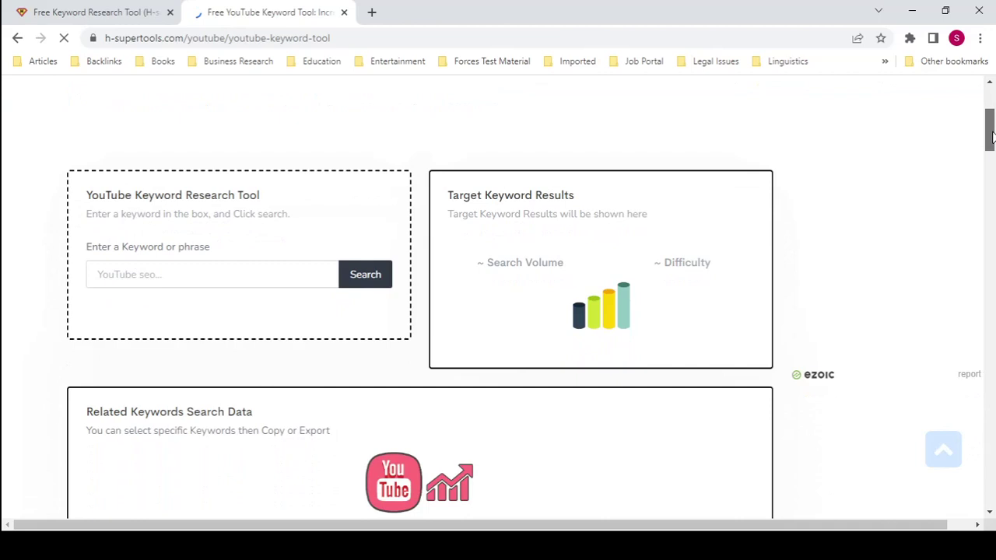
pyautogui.moveTo(991, 136); pyautogui.dragTo(991, 140)
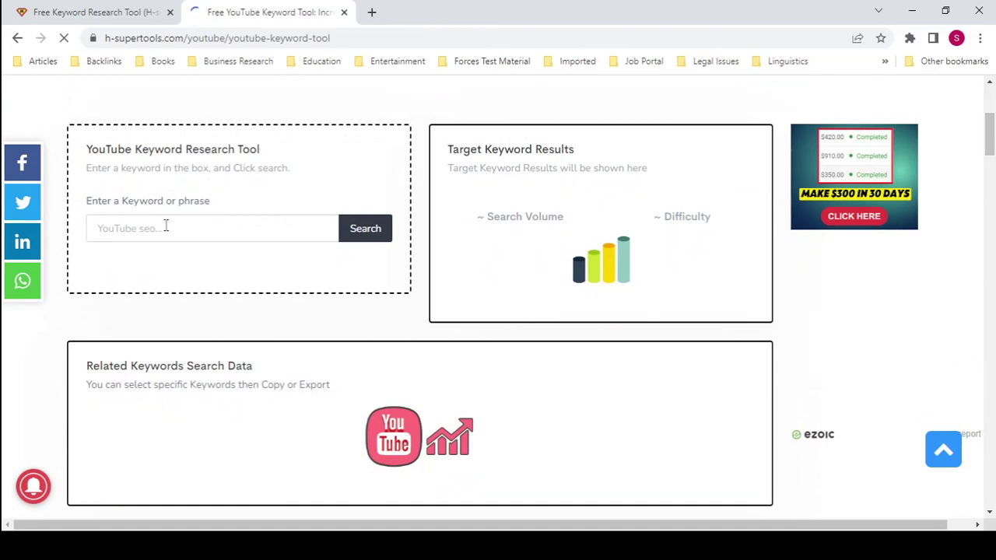
# Search 'youtube seo' and view its 518K monthly searches with Low difficulty (2.06)
pyautogui.click(165, 226)
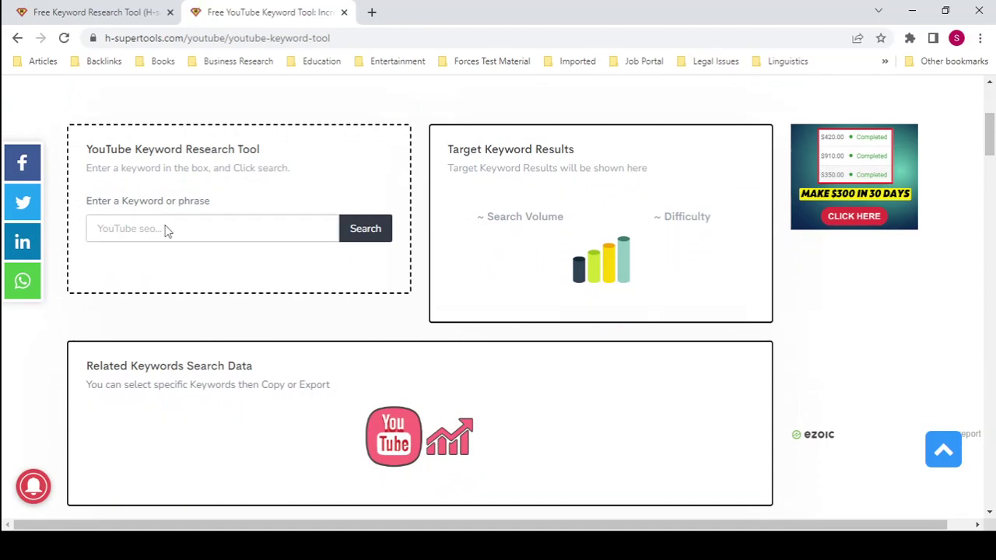
pyautogui.write('you')
pyautogui.write('tu')
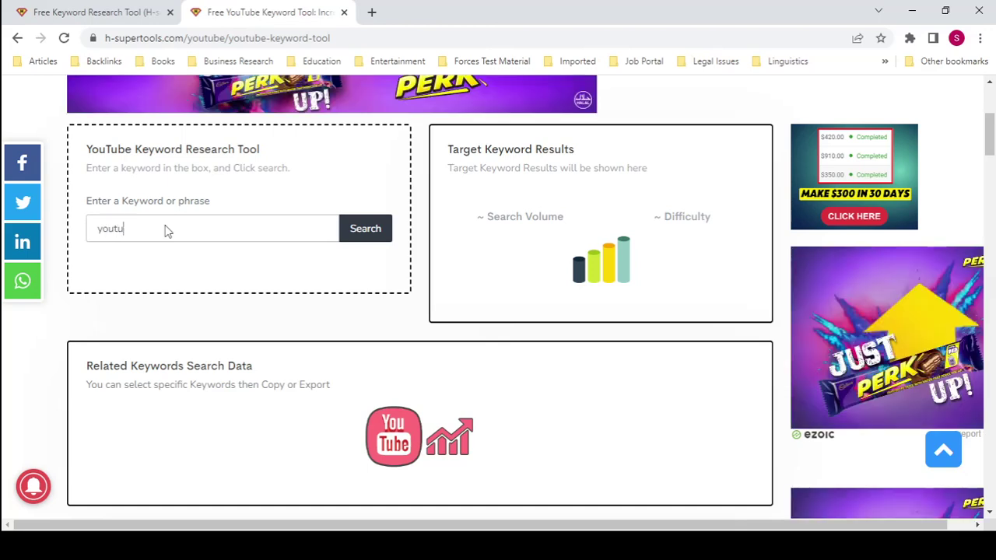
pyautogui.write('be seo')
pyautogui.click(362, 233)
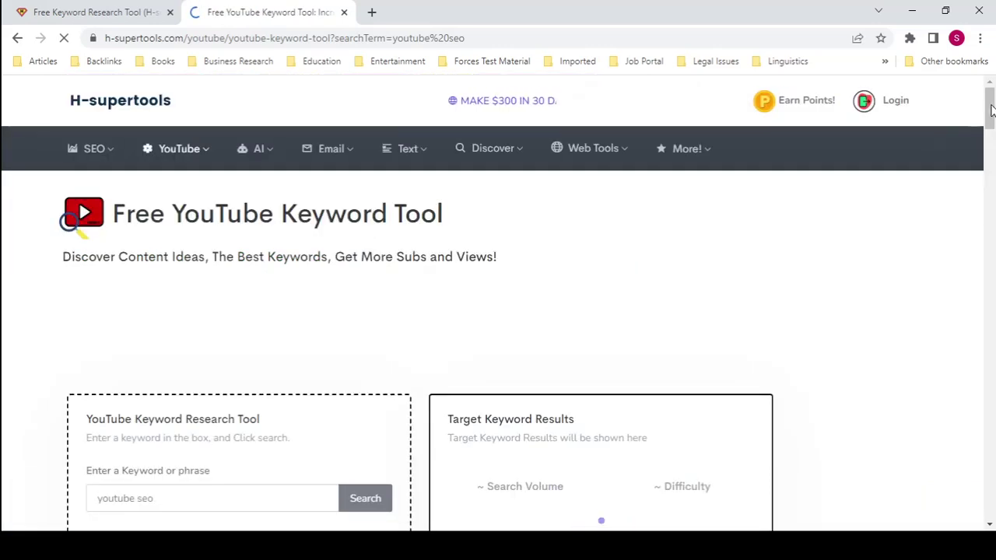
pyautogui.moveTo(992, 111); pyautogui.dragTo(991, 117)
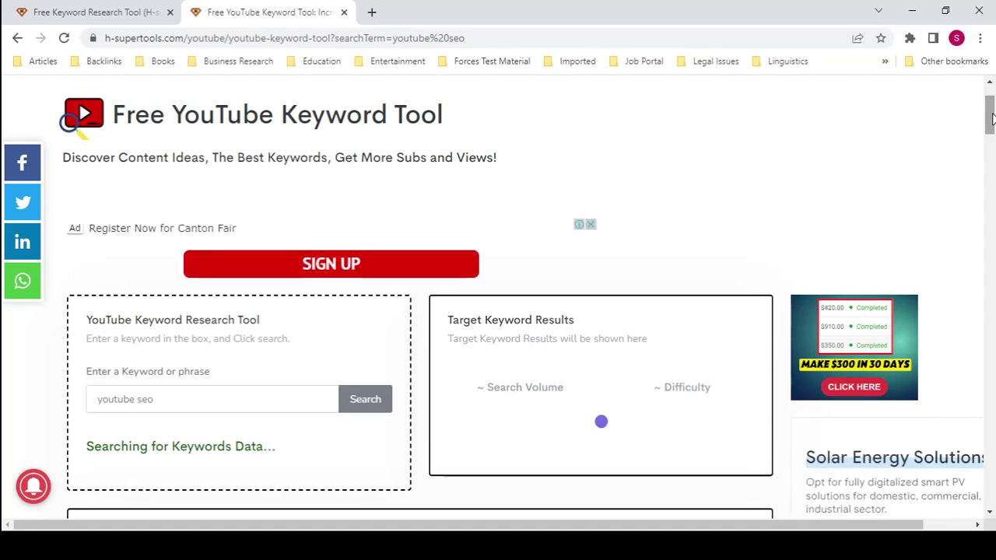
pyautogui.moveTo(990, 117); pyautogui.dragTo(990, 125)
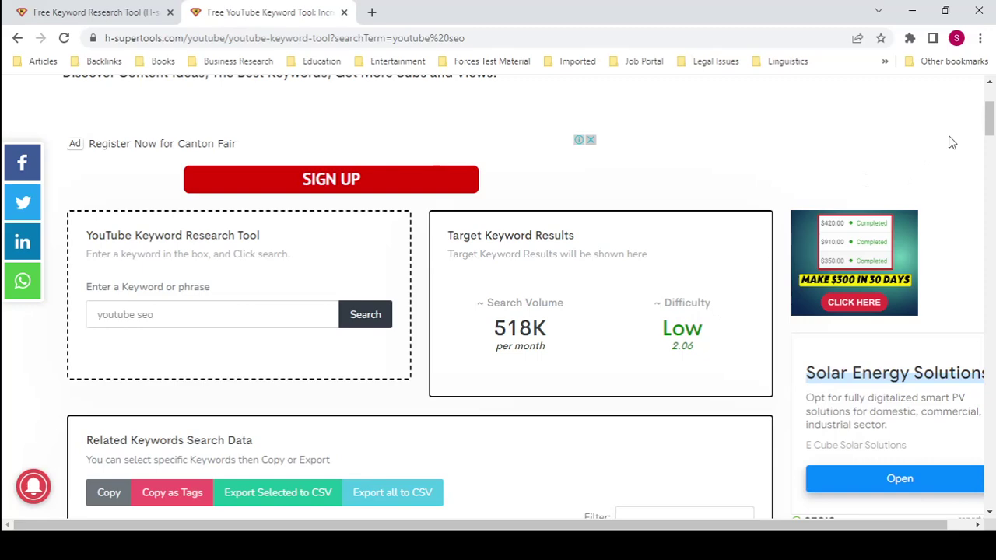
pyautogui.moveTo(990, 115); pyautogui.dragTo(990, 142)
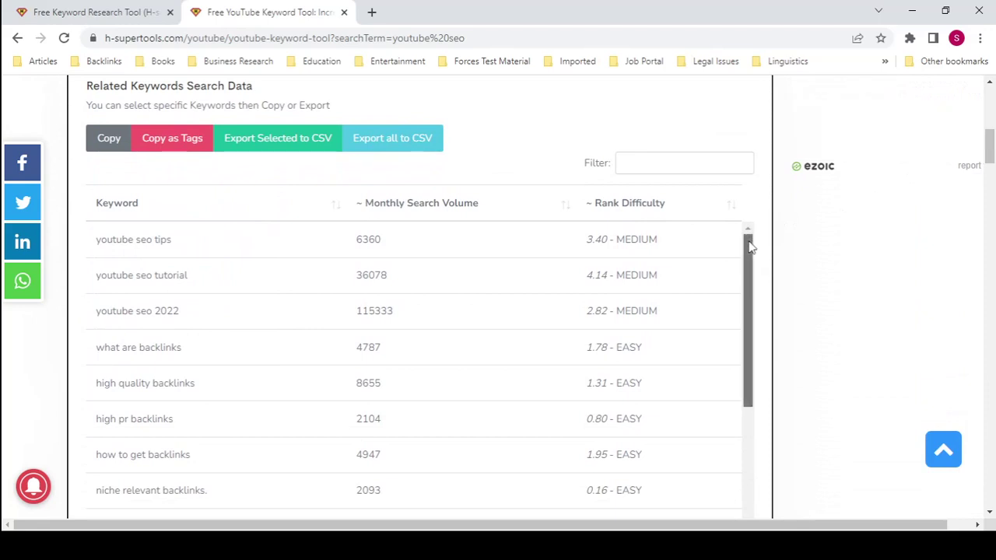
pyautogui.moveTo(747, 244)
pyautogui.mouseDown()
pyautogui.moveTo(752, 343)
pyautogui.moveTo(748, 237)
pyautogui.mouseUp()
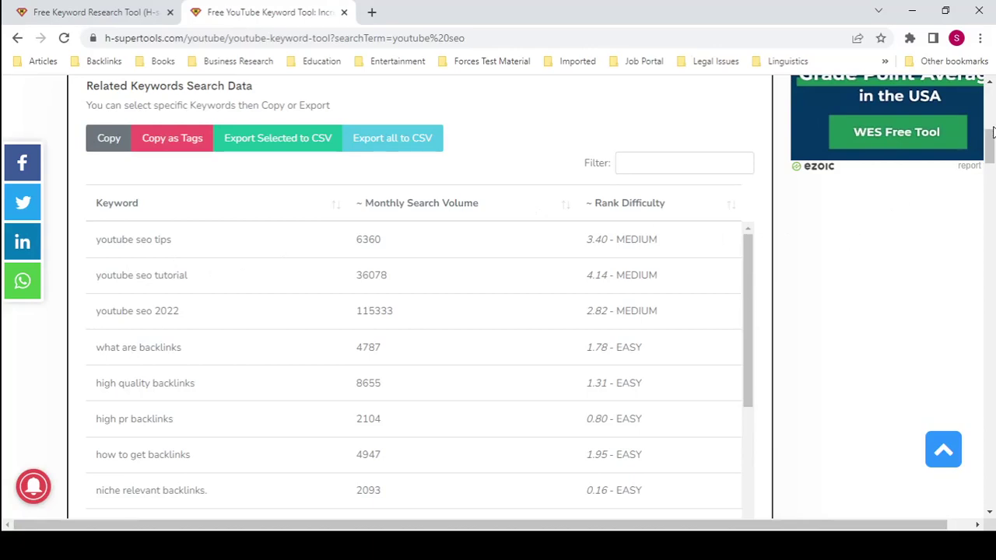
pyautogui.moveTo(991, 132); pyautogui.dragTo(988, 117)
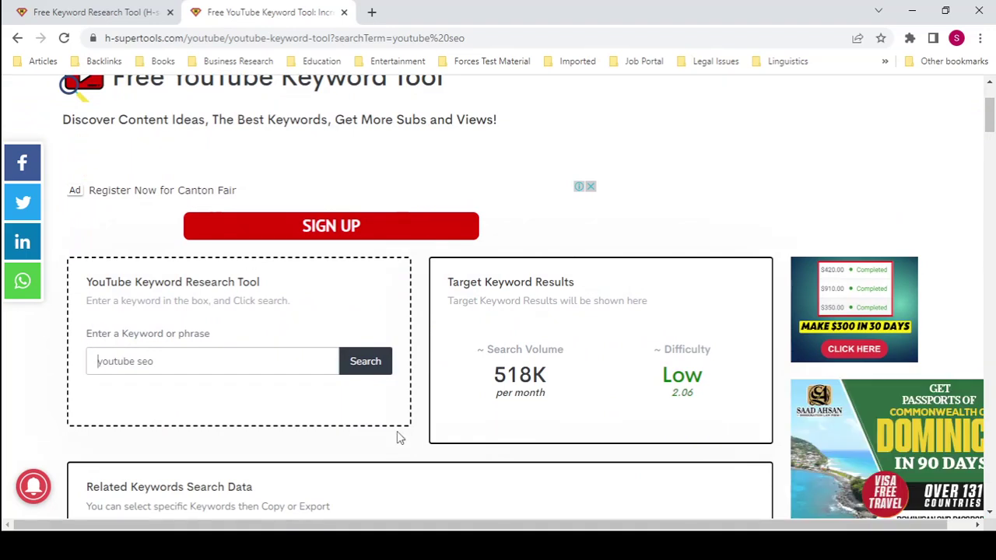
# Search 'canva' and view its 1M searches, Medium difficulty (4.23), and related keywords table
pyautogui.write('canva')
pyautogui.click(346, 362)
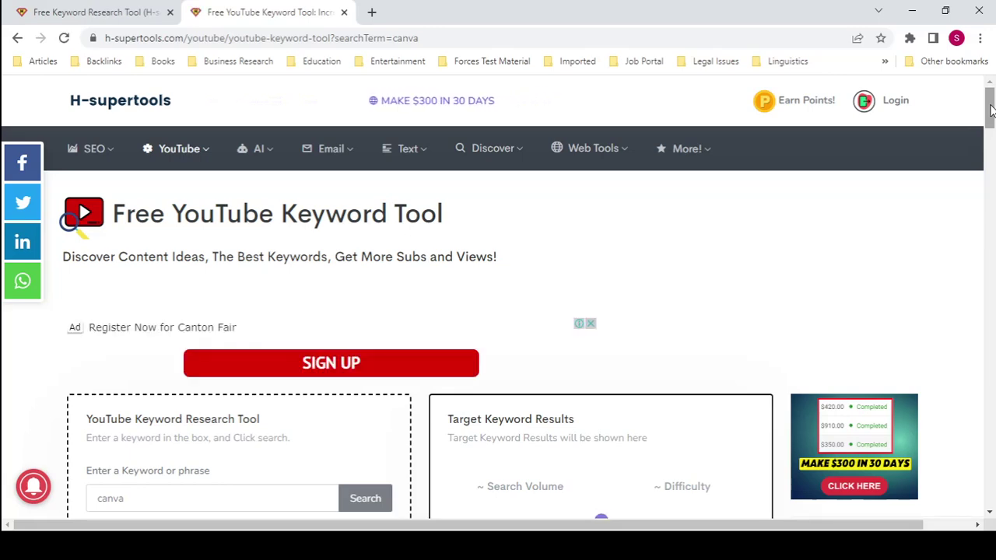
pyautogui.moveTo(990, 109); pyautogui.dragTo(989, 130)
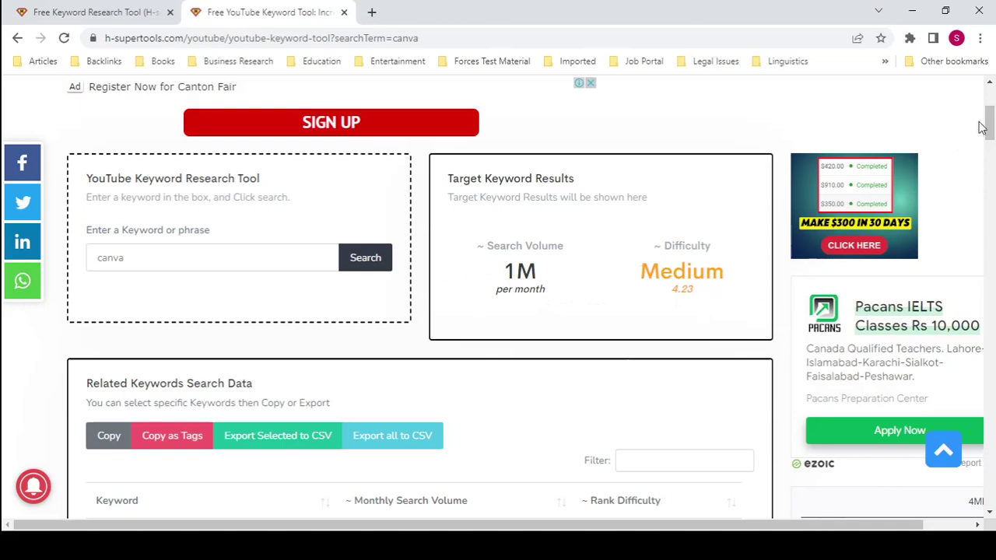
pyautogui.moveTo(990, 125); pyautogui.dragTo(990, 150)
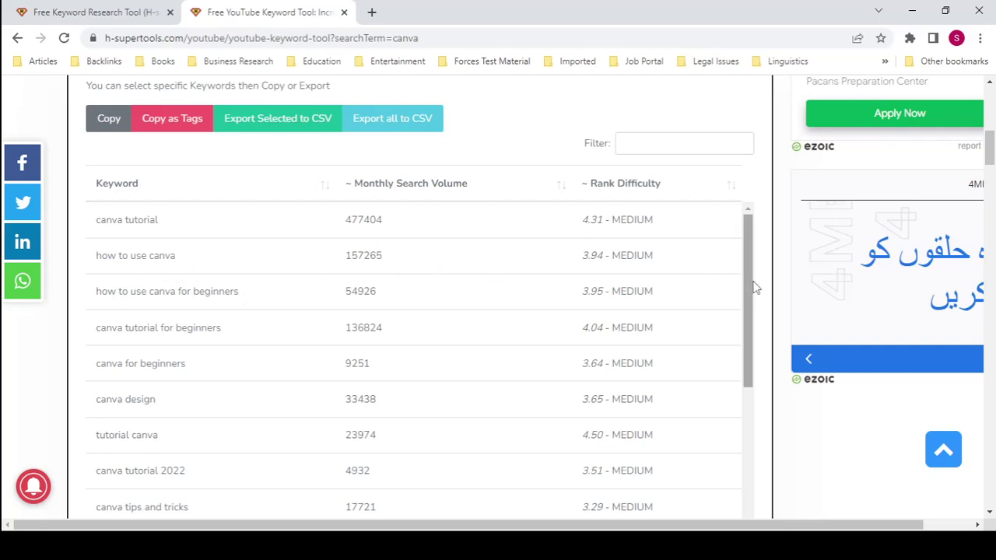
# Scroll back up from the canva keywords table to the YouTube menu's tools list
pyautogui.moveTo(749, 288)
pyautogui.mouseDown()
pyautogui.moveTo(765, 442)
pyautogui.moveTo(757, 276)
pyautogui.mouseUp()
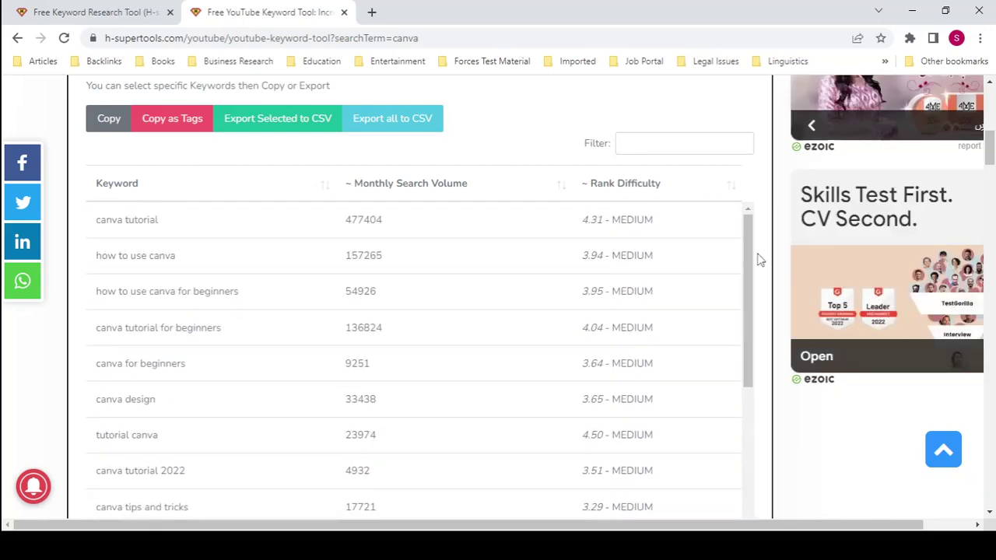
pyautogui.moveTo(989, 148); pyautogui.dragTo(988, 105)
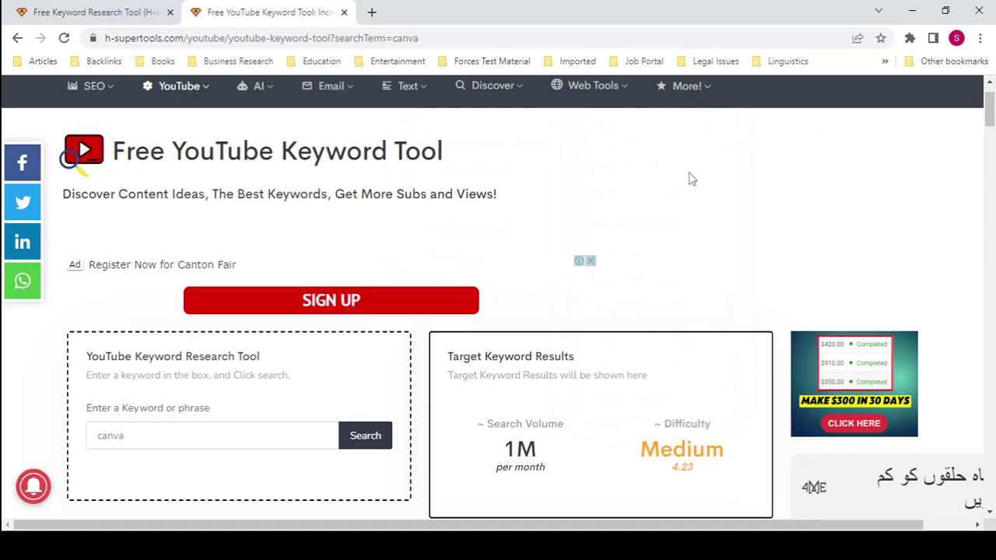
pyautogui.moveTo(174, 85)
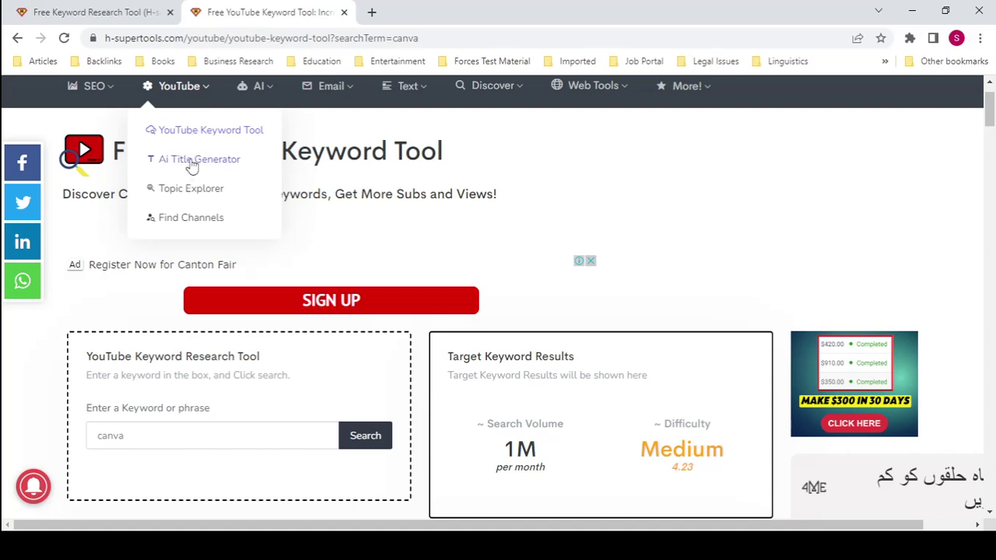
# Open the AI Title Generator, enter 'youtube seo' as the topic, and go to sign-in
pyautogui.click(192, 165)
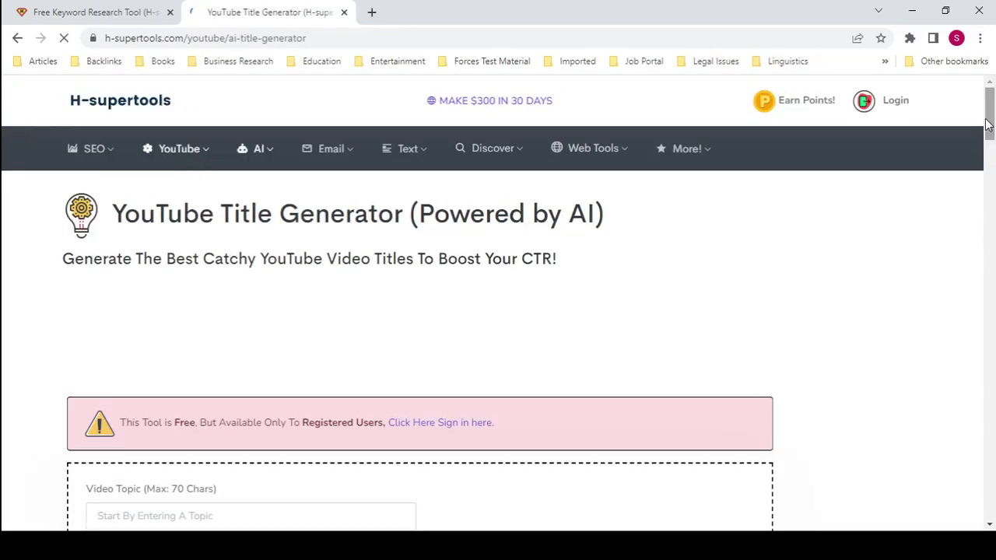
pyautogui.moveTo(990, 127); pyautogui.dragTo(991, 140)
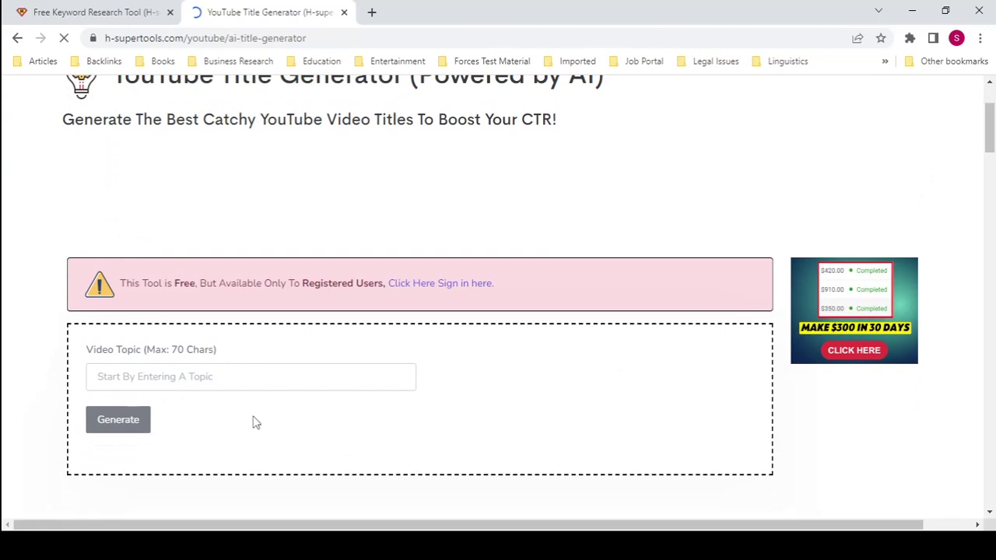
pyautogui.click(253, 377)
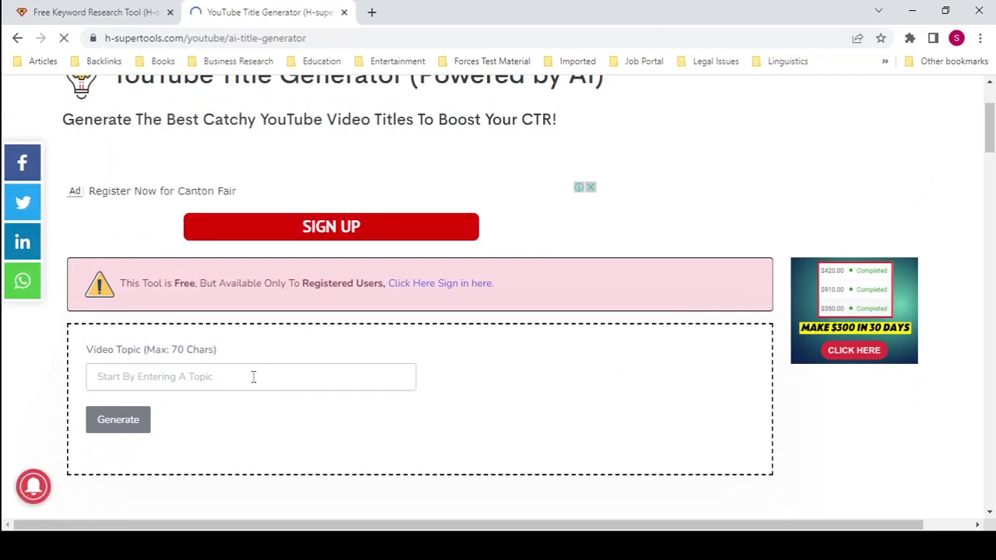
pyautogui.write('youtub')
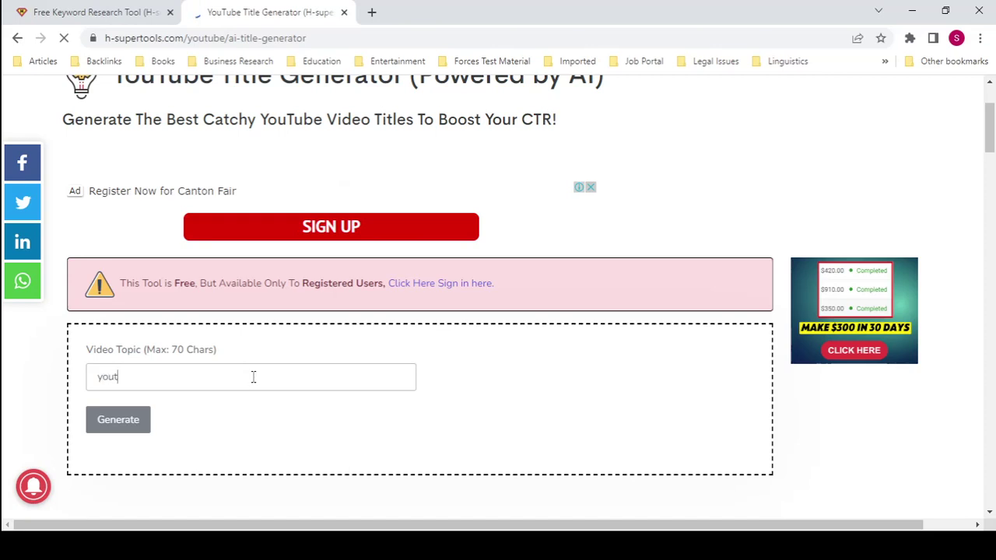
pyautogui.write('e seo')
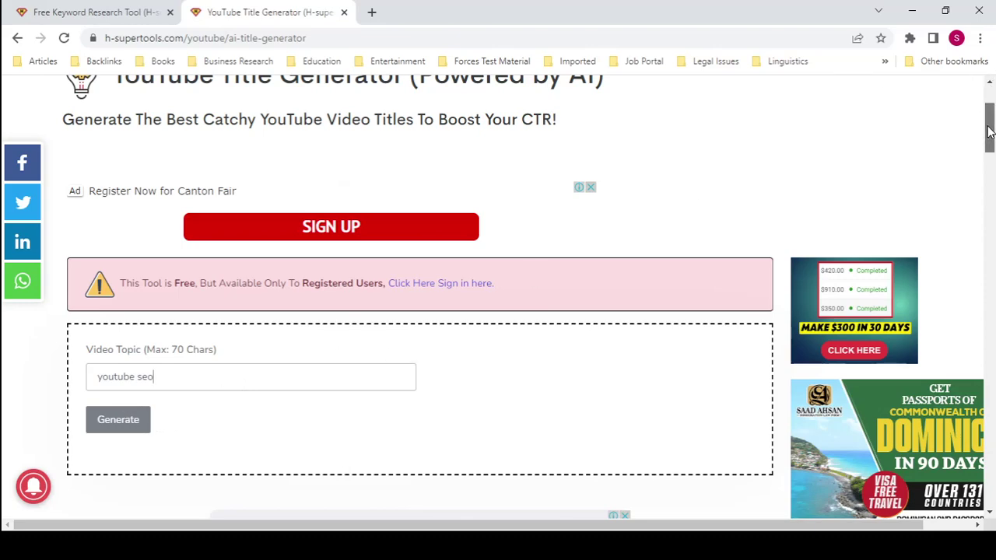
pyautogui.moveTo(987, 130); pyautogui.dragTo(992, 147)
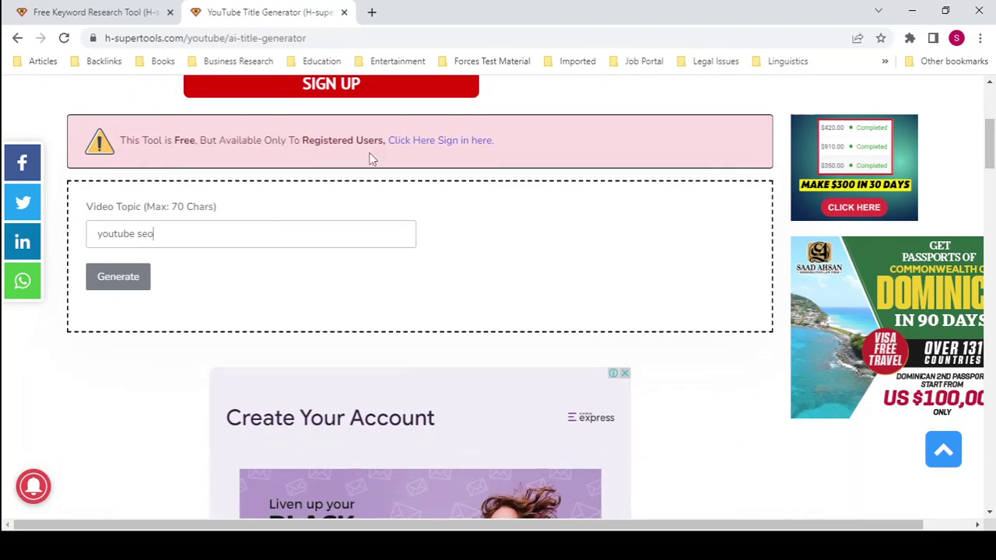
pyautogui.click(418, 141)
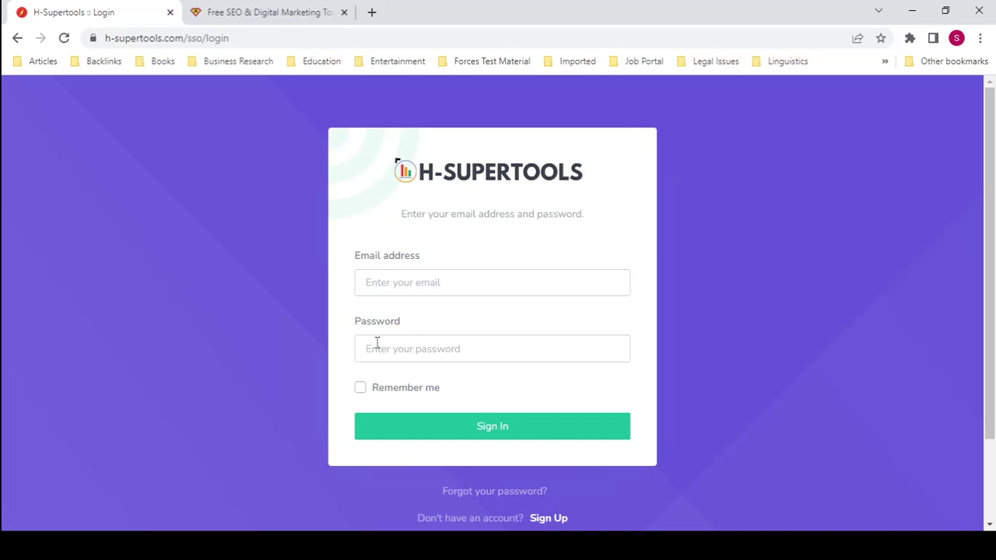
# Switch back to the H-supertools home page tab showing the YouTube tools list
pyautogui.hotkey('ctrl', 'Tab')
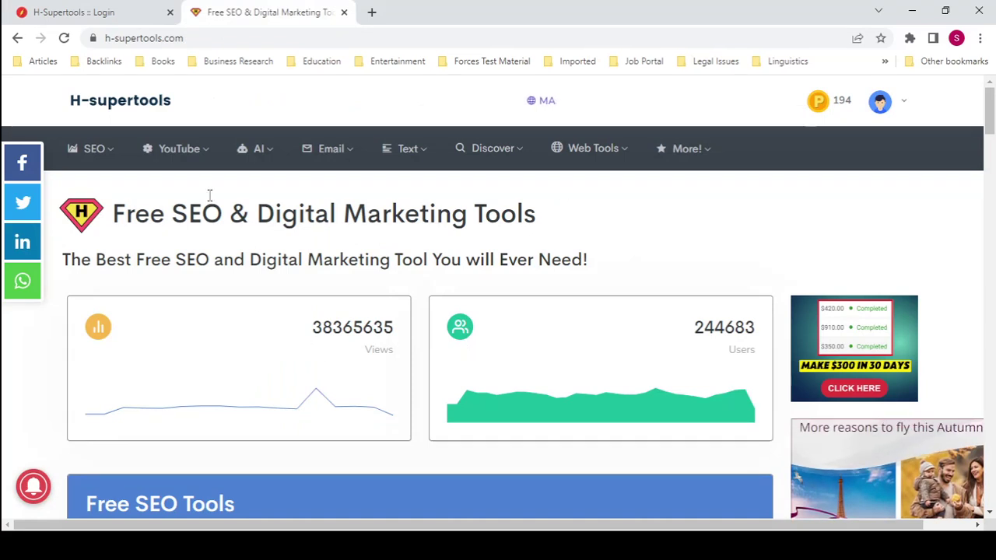
pyautogui.moveTo(178, 149)
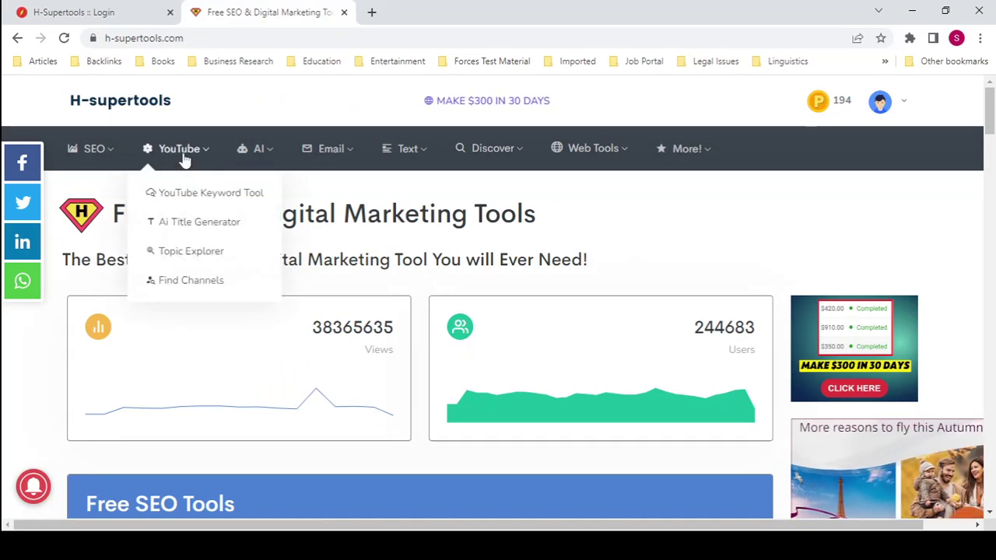
# Open the AI Title Generator and generate titles for the topic 'youtube SEO'
pyautogui.click(187, 228)
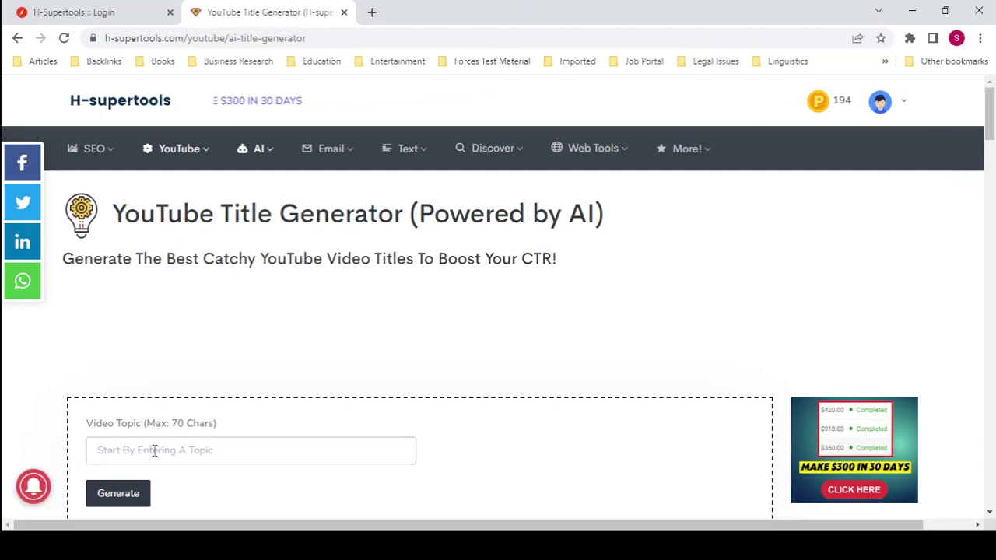
pyautogui.write('y')
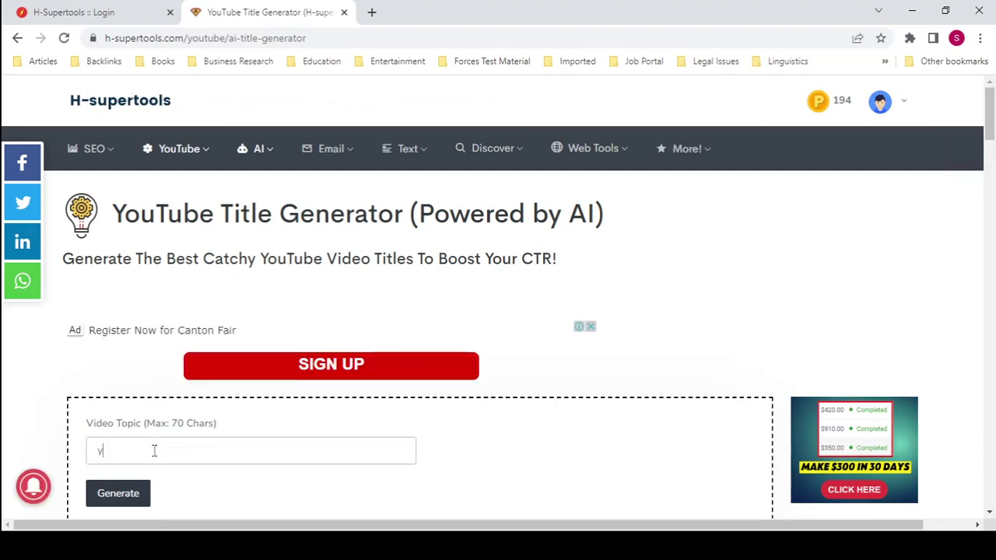
pyautogui.write('outube ')
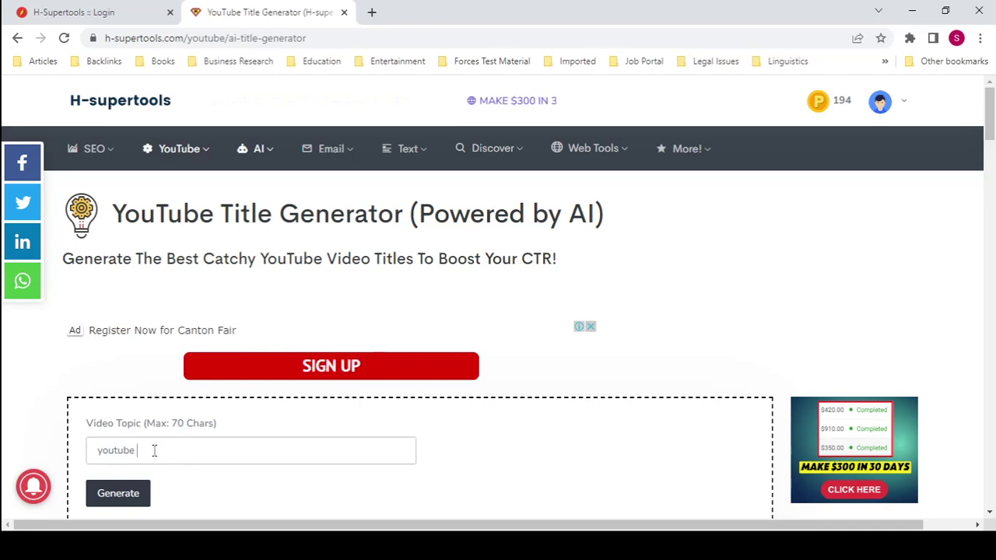
pyautogui.write('SE')
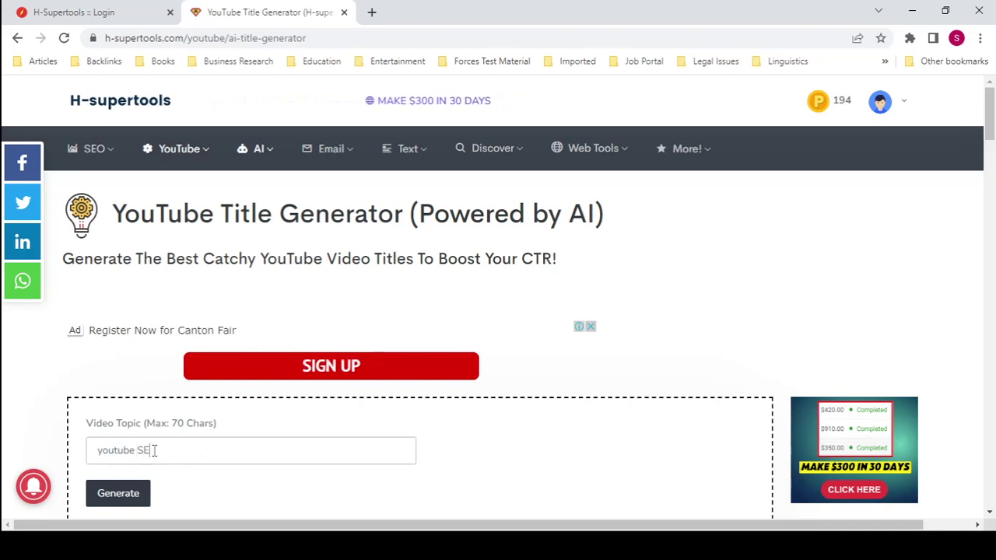
pyautogui.write('O')
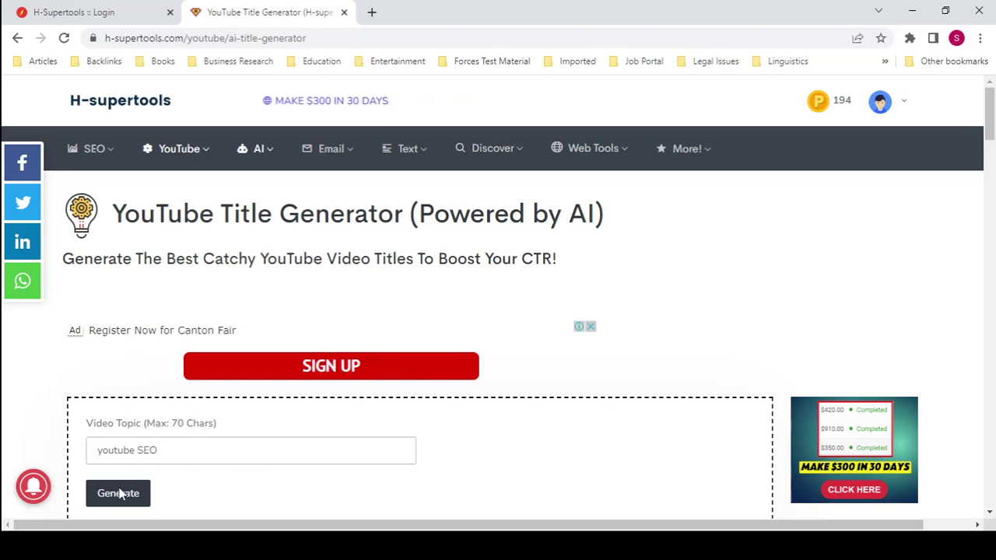
pyautogui.click(119, 494)
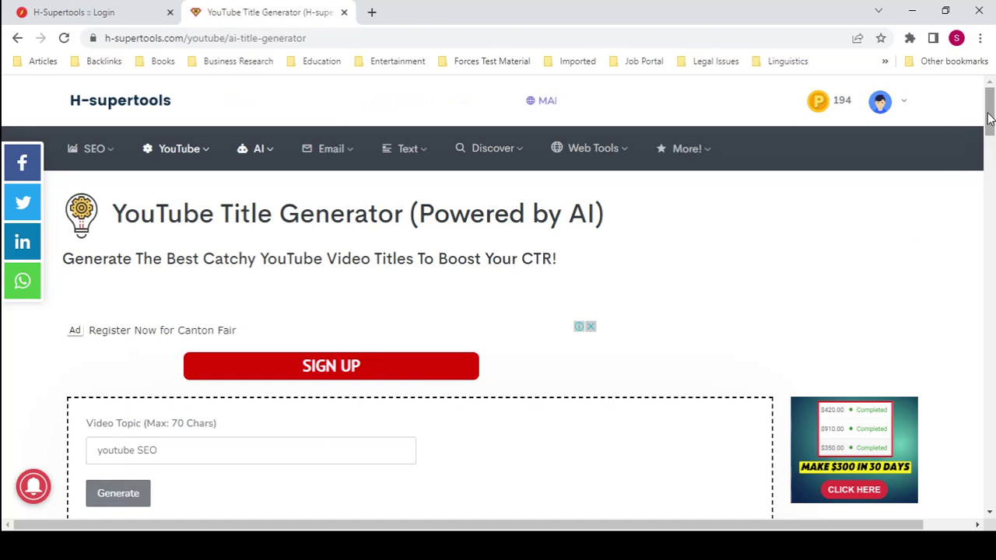
# Scroll to the five generated 'youtube SEO' titles, highlight them, and return to the top
pyautogui.moveTo(990, 117); pyautogui.dragTo(990, 159)
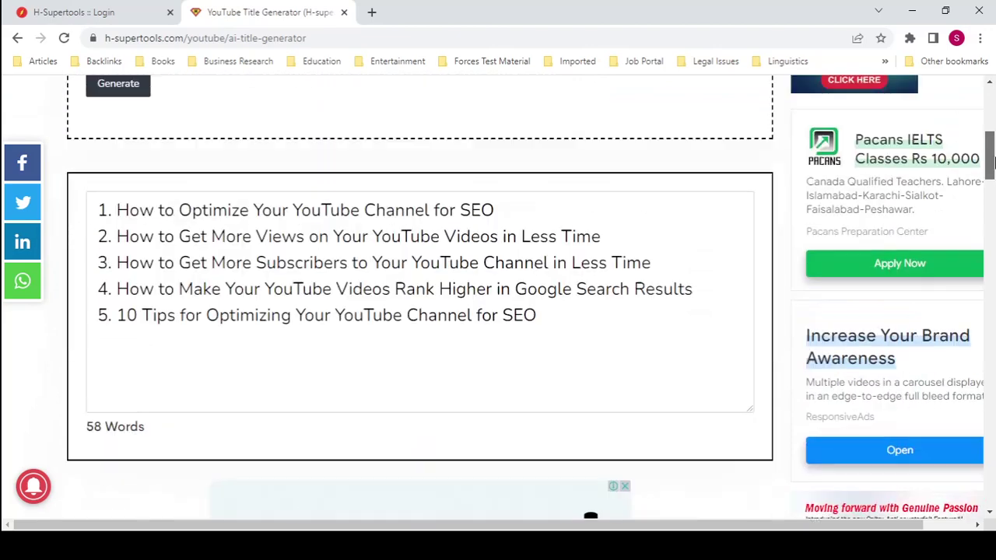
pyautogui.moveTo(991, 160); pyautogui.dragTo(990, 148)
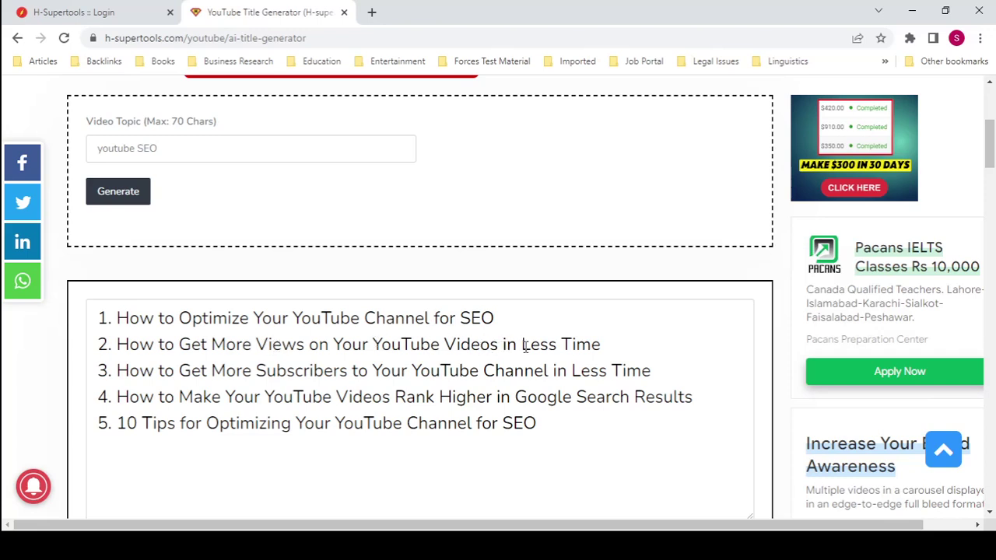
pyautogui.moveTo(547, 430)
pyautogui.mouseDown()
pyautogui.moveTo(115, 334)
pyautogui.moveTo(87, 316)
pyautogui.mouseUp()
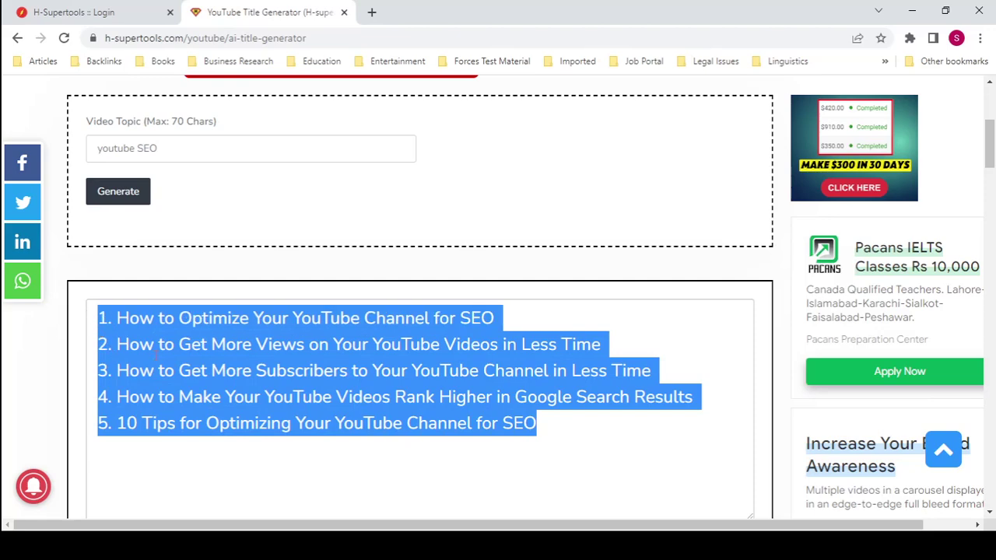
pyautogui.scroll(4, 463, 370)
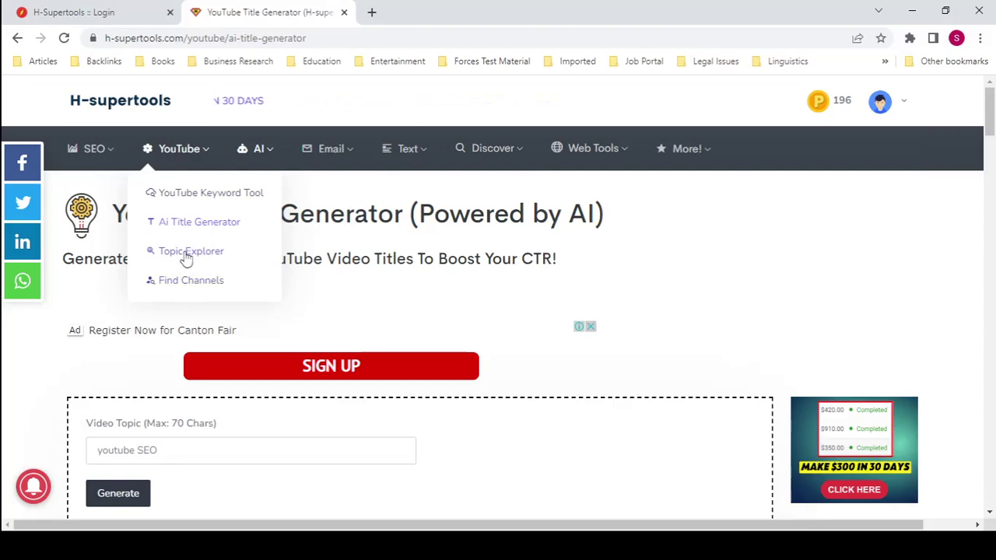
# Load the YouTube Topic Explorer page and view its Find YouTube Topic Opportunities table
pyautogui.click(186, 253)
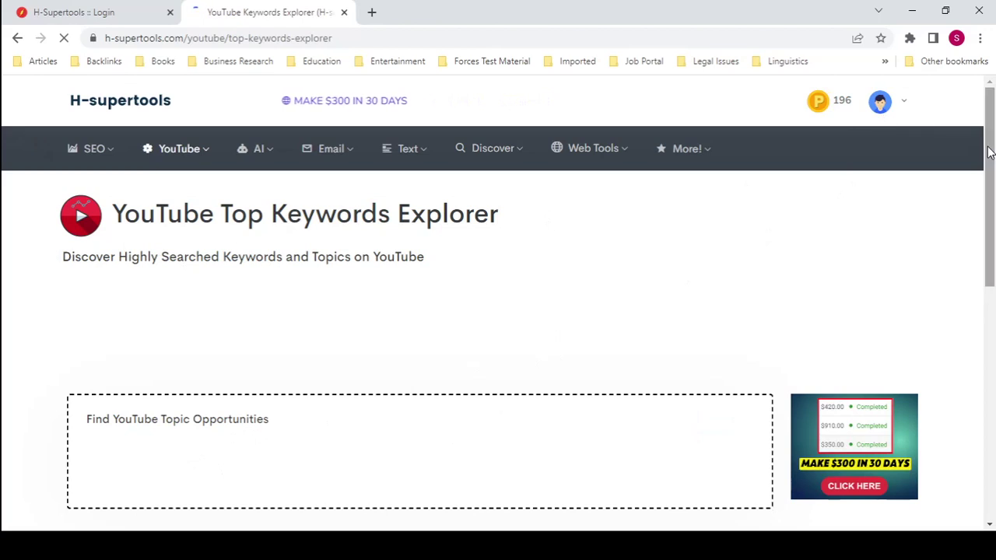
pyautogui.moveTo(991, 149); pyautogui.dragTo(992, 211)
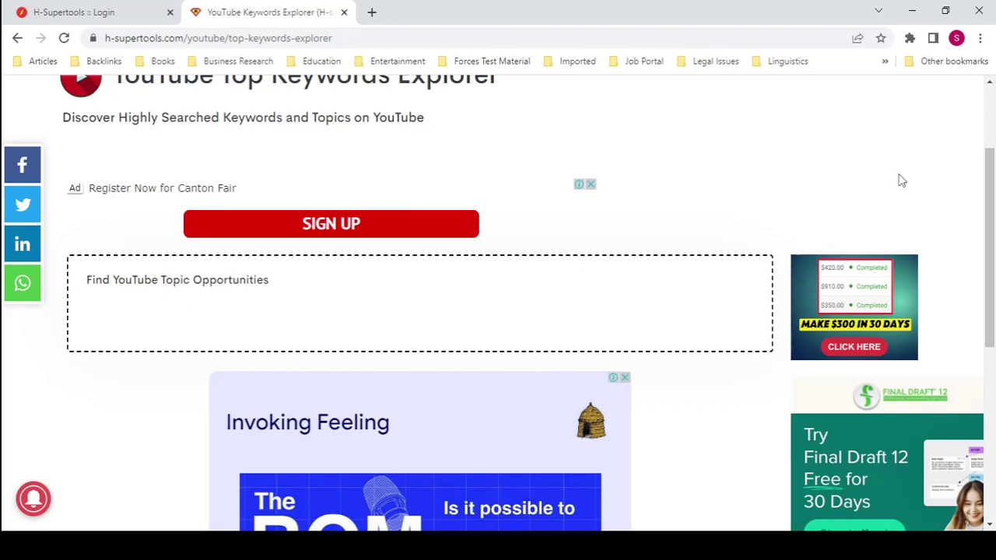
pyautogui.scroll(2, 901, 181)
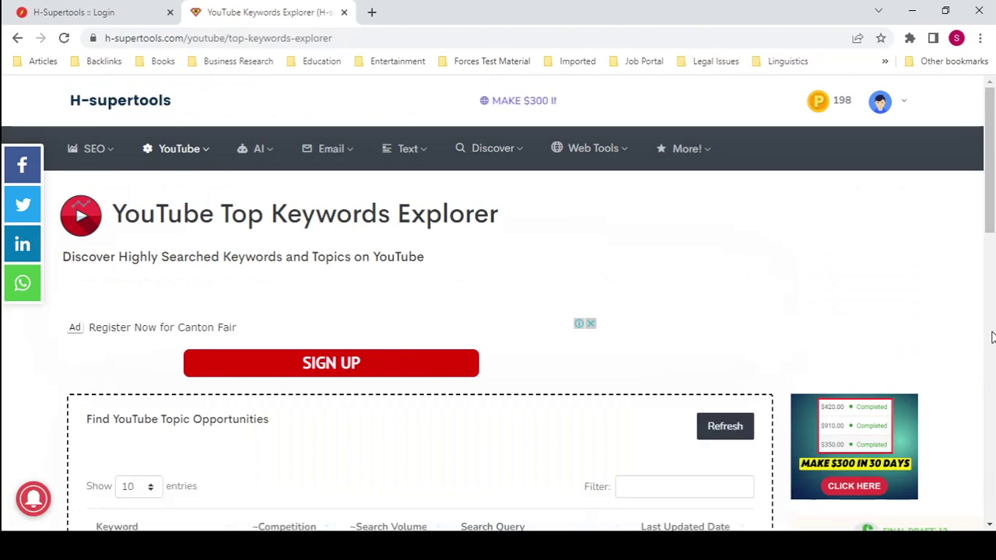
pyautogui.moveTo(990, 216); pyautogui.dragTo(990, 306)
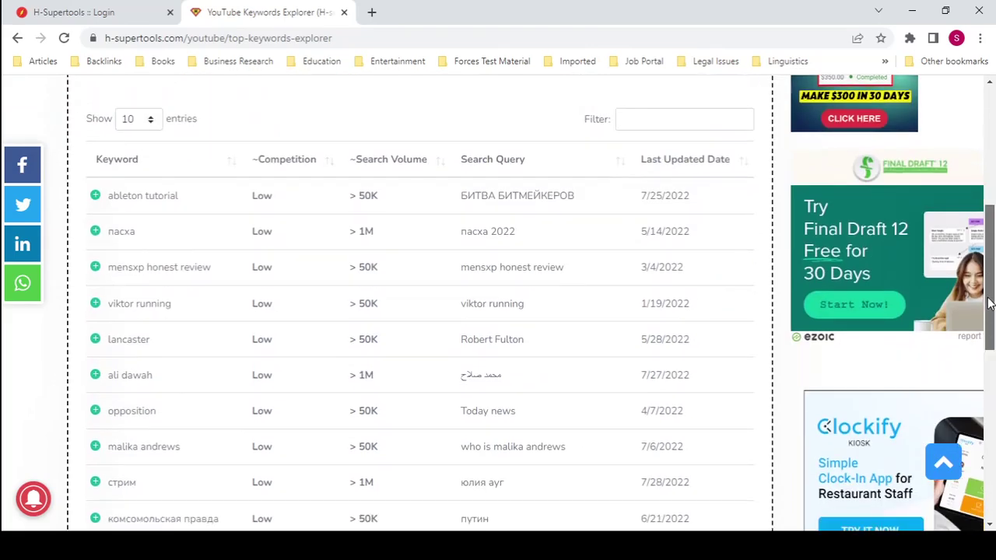